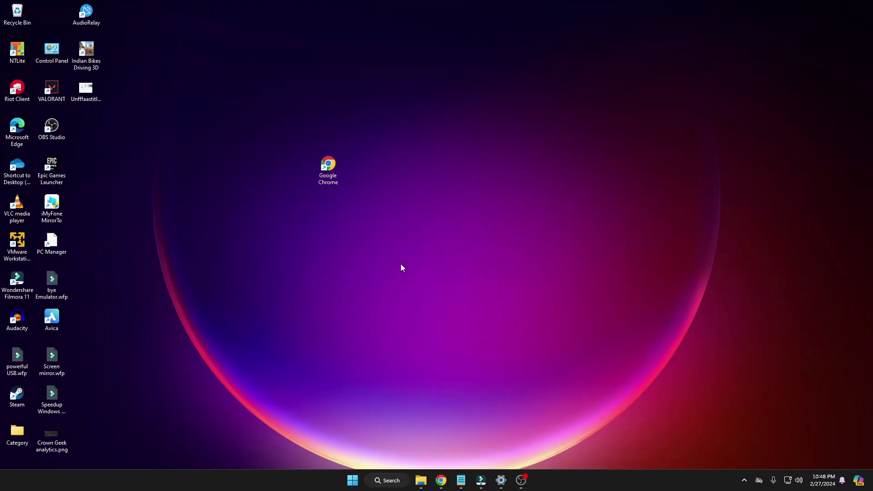
Open Windows Settings from the Start button's quick menu, close it, then bring up taskbar options
right_click(352, 481)
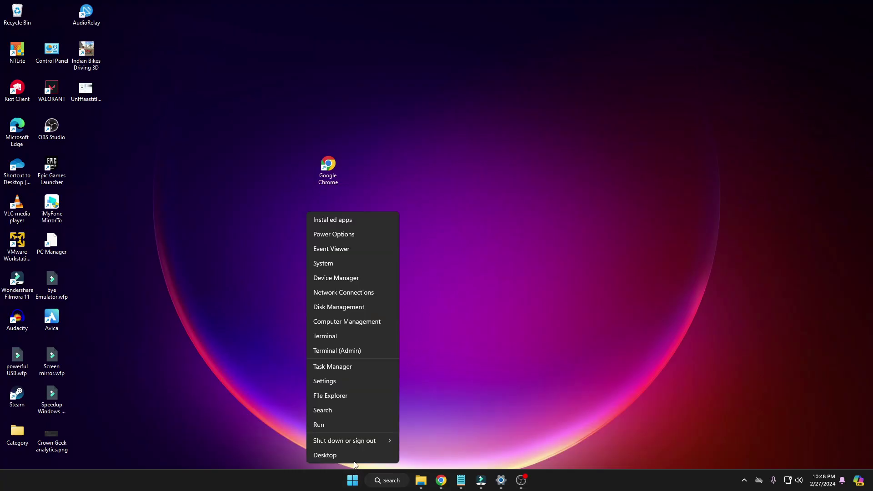
click(351, 386)
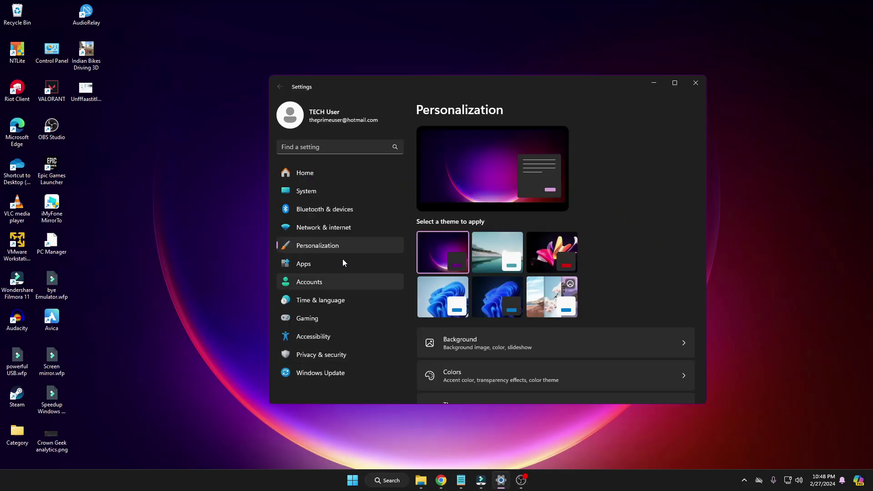
click(696, 82)
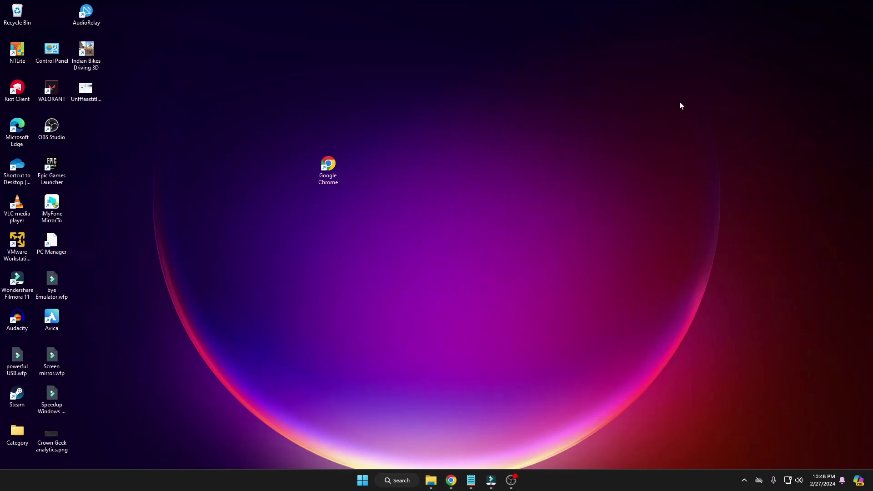
right_click(564, 474)
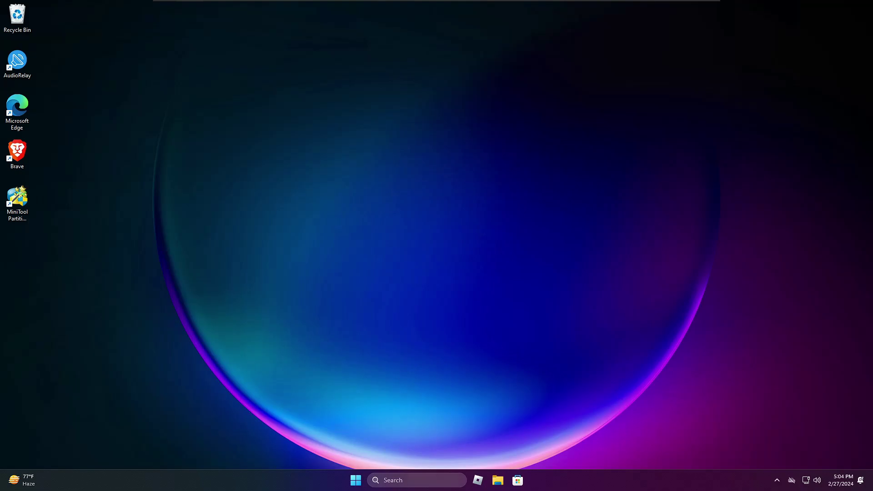
Search 'reset' to open Reset this PC on the Recovery page, then reposition the Settings window
click(403, 480)
text(reset)
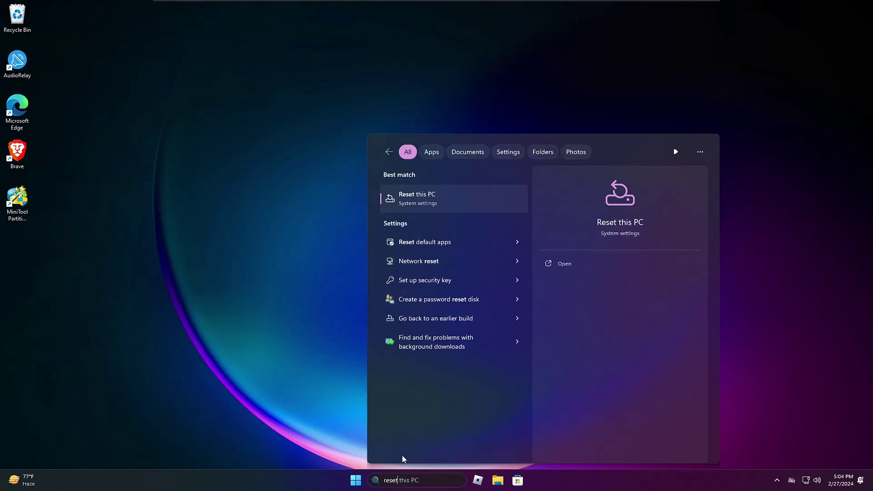
click(445, 199)
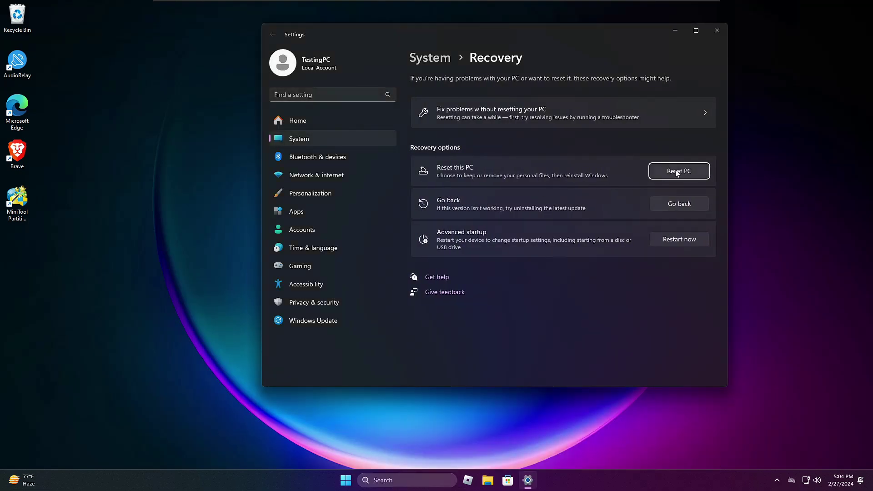
drag(562, 34, 480, 65)
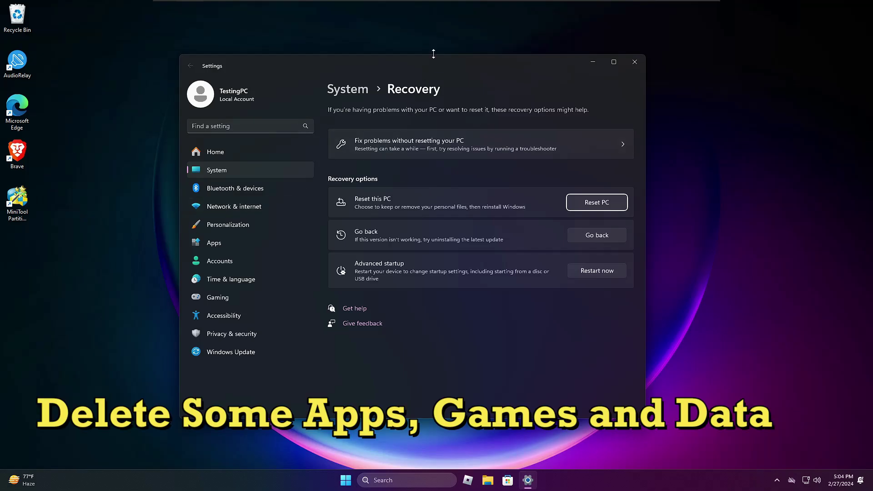
drag(440, 62, 503, 64)
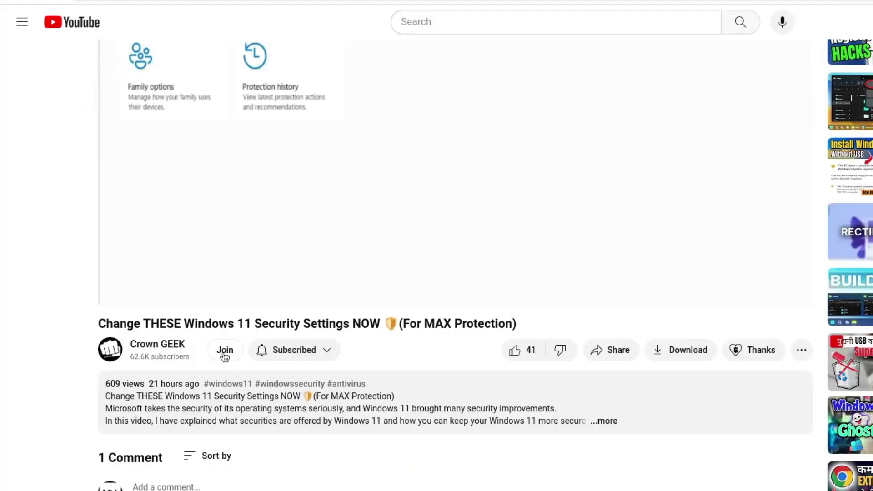
Review the $24.99/month membership perks, then return to the $2.99/month CrownGeek Members tier
click(224, 351)
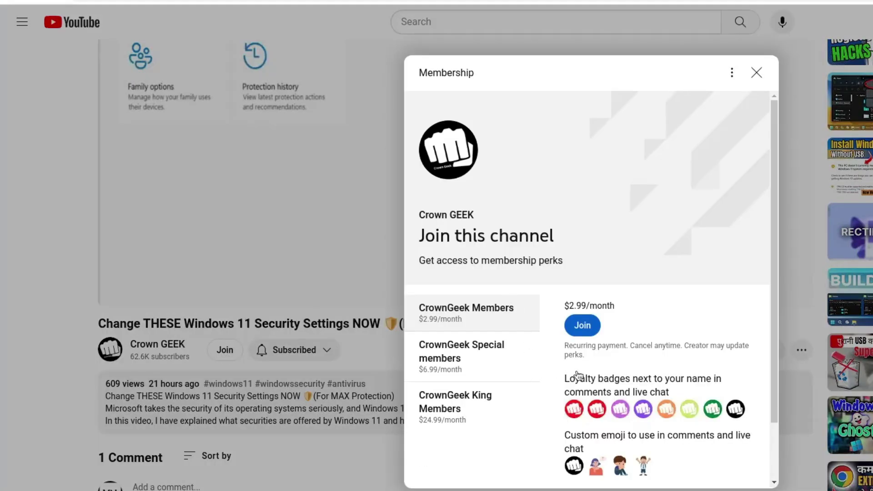
click(455, 403)
scroll(610, 415, down, 2)
drag(565, 404, 719, 404)
click(649, 364)
click(461, 239)
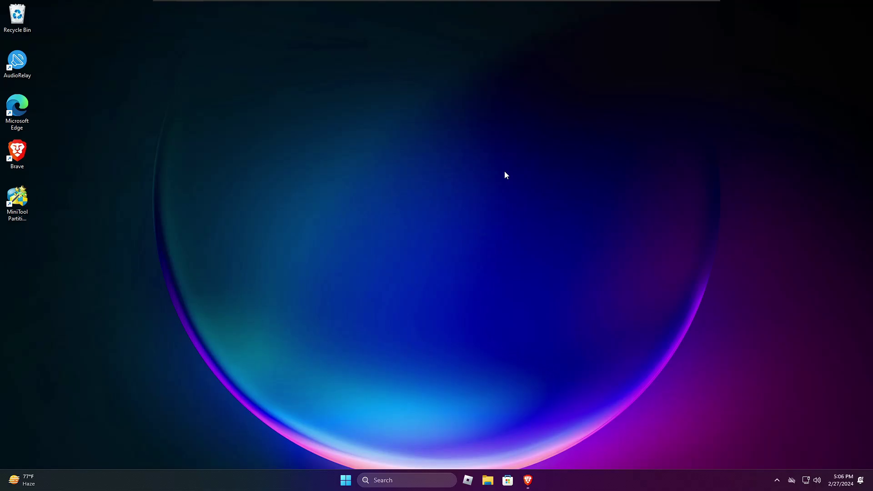
In Brave, search for 'windows 11 iso download' and scroll through the results
click(528, 480)
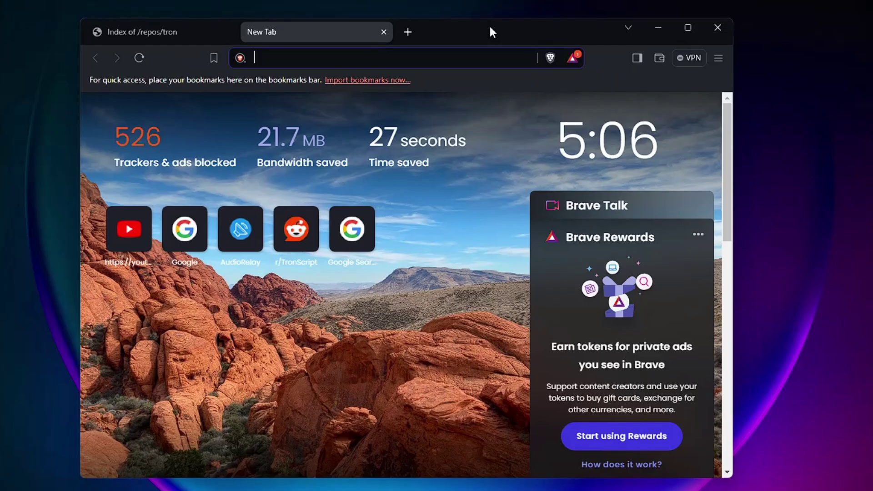
text(windows )
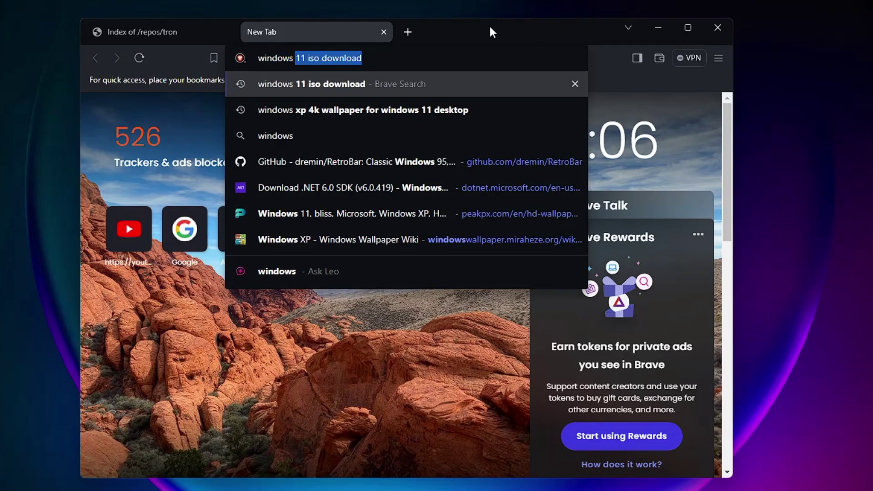
text(11)
key(Return)
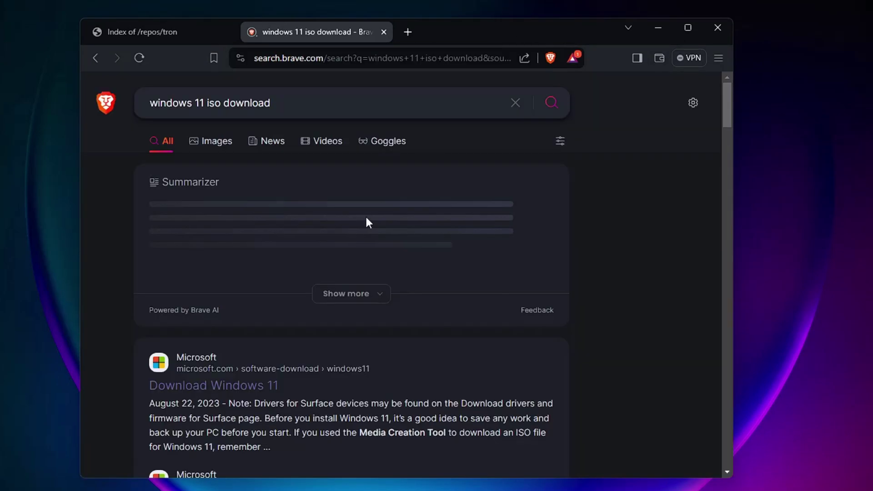
scroll(366, 218, down, 3)
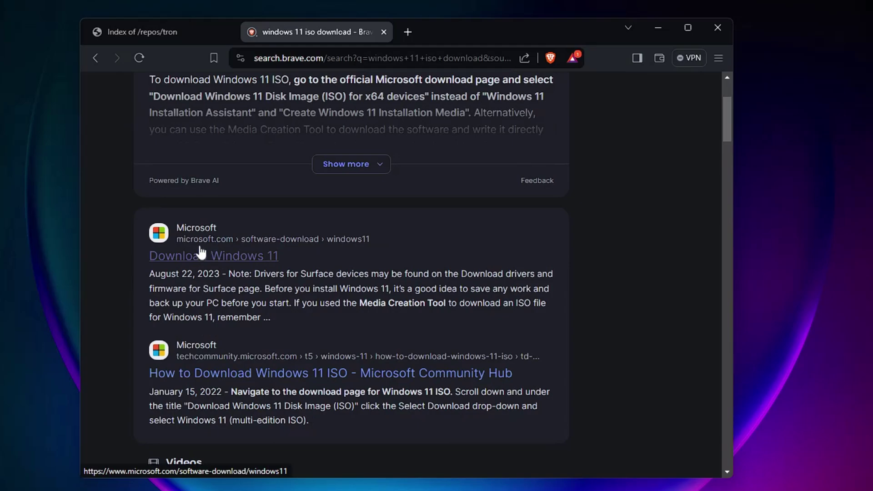
Open Microsoft's Download Windows 11 page and scroll to Create Windows 11 Installation Media
click(255, 258)
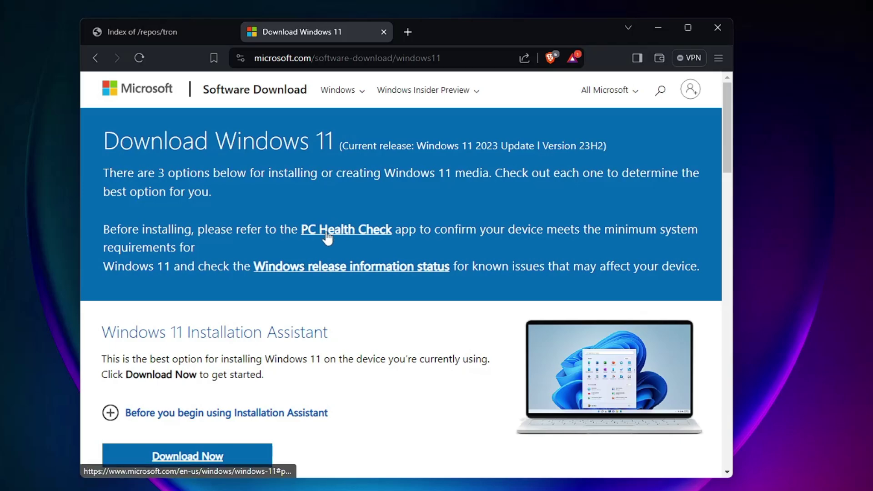
scroll(304, 245, down, 3)
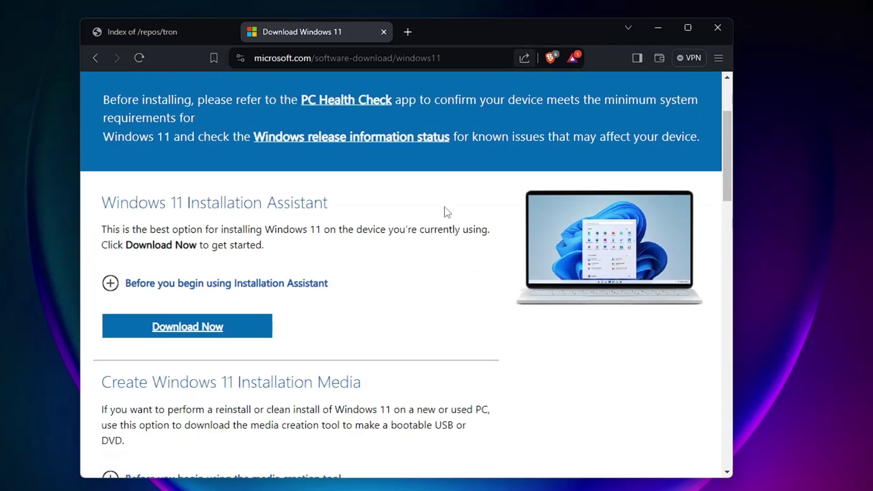
scroll(282, 287, down, 2)
scroll(282, 283, down, 2)
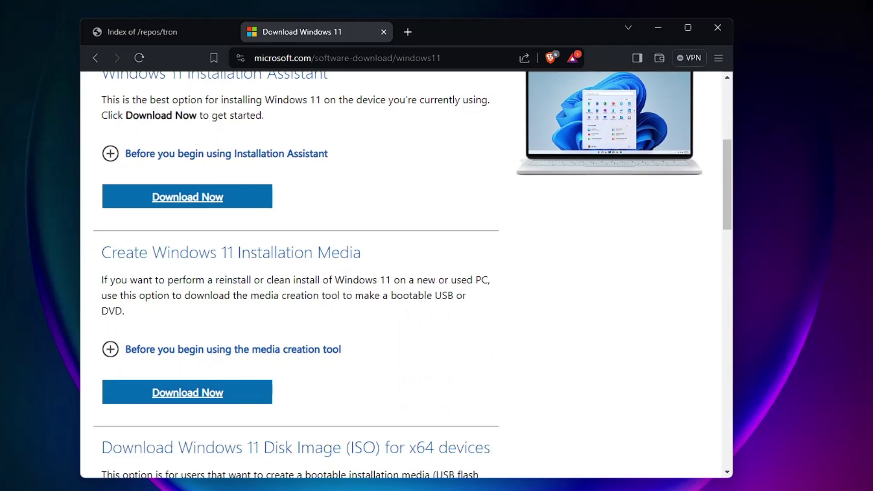
drag(102, 253, 364, 265)
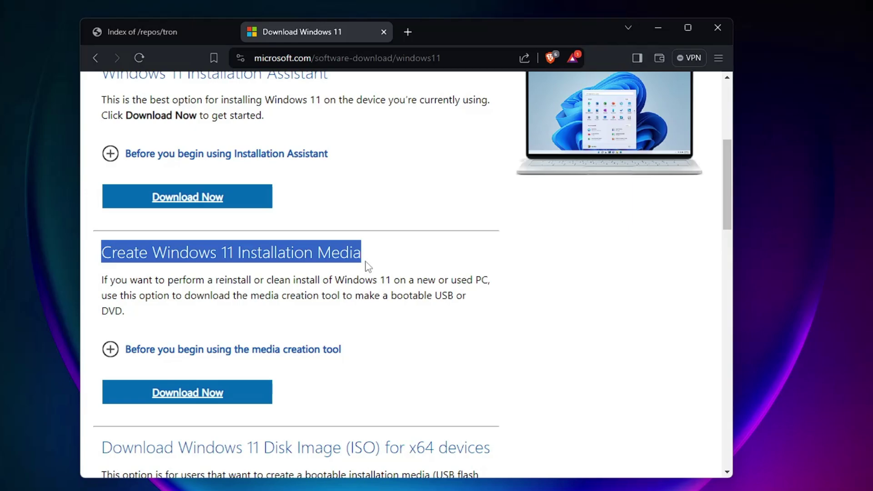
scroll(283, 271, down, 1)
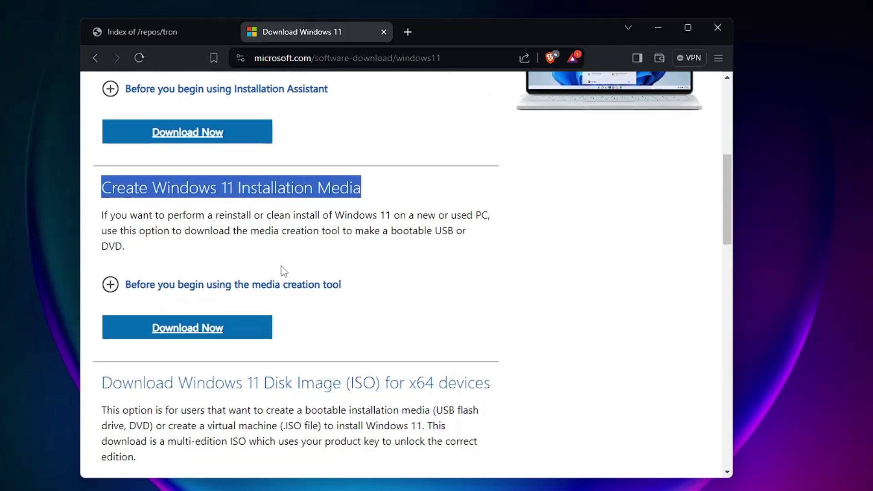
Save MediaCreationTool_Win11_23H2 to the Downloads folder and launch it
click(210, 332)
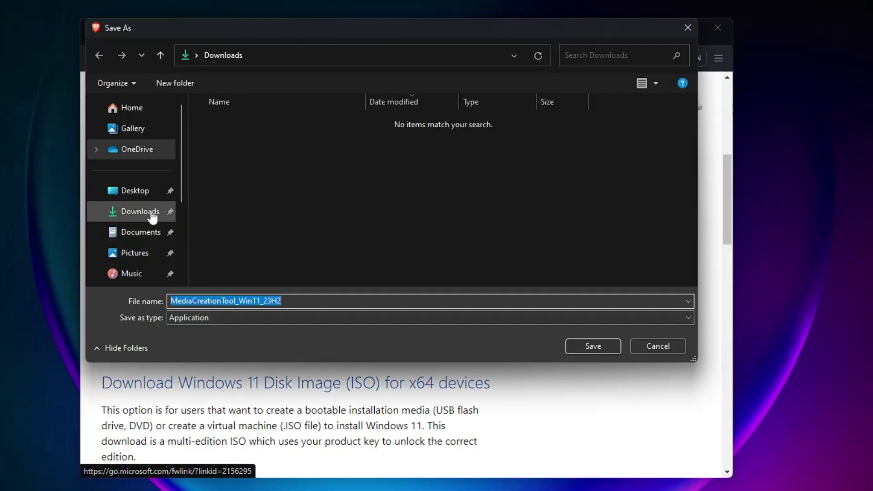
click(127, 216)
click(593, 347)
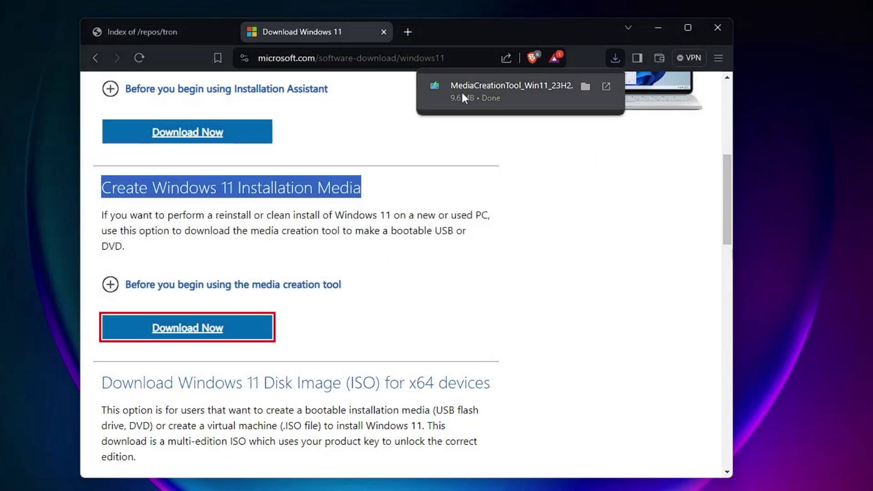
click(496, 96)
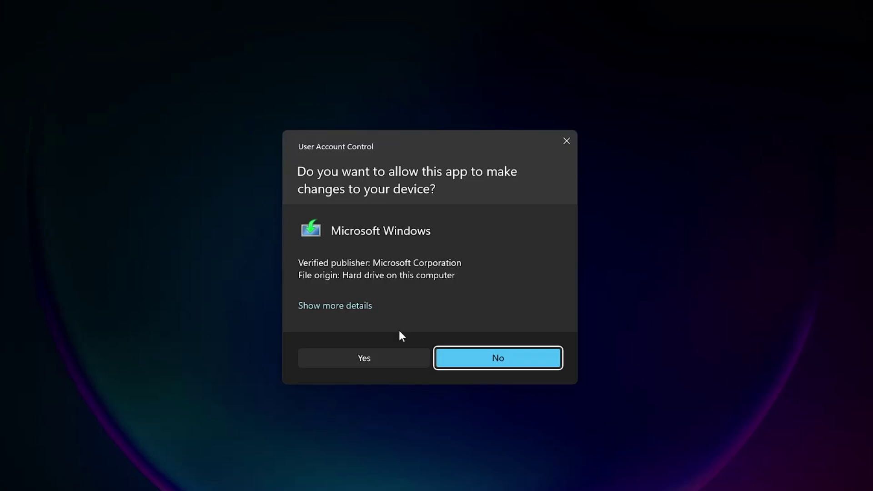
Approve the User Account Control prompt and nudge the Setup window into place
click(385, 356)
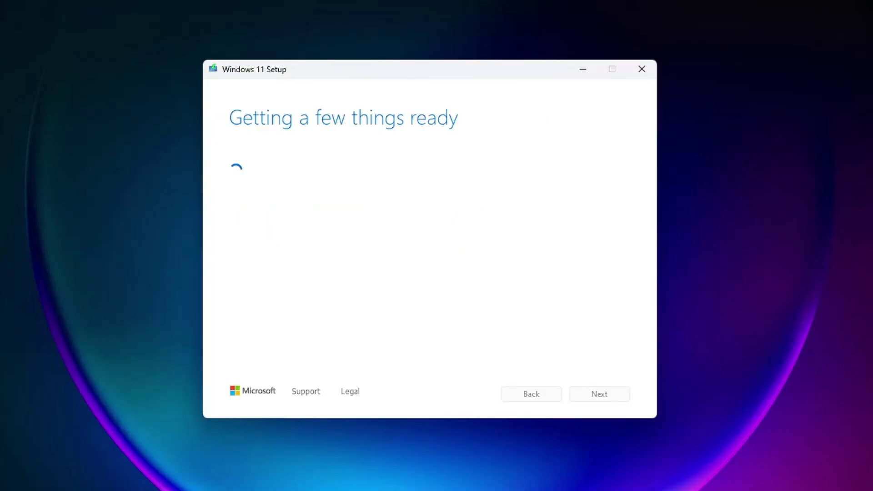
drag(416, 71, 411, 76)
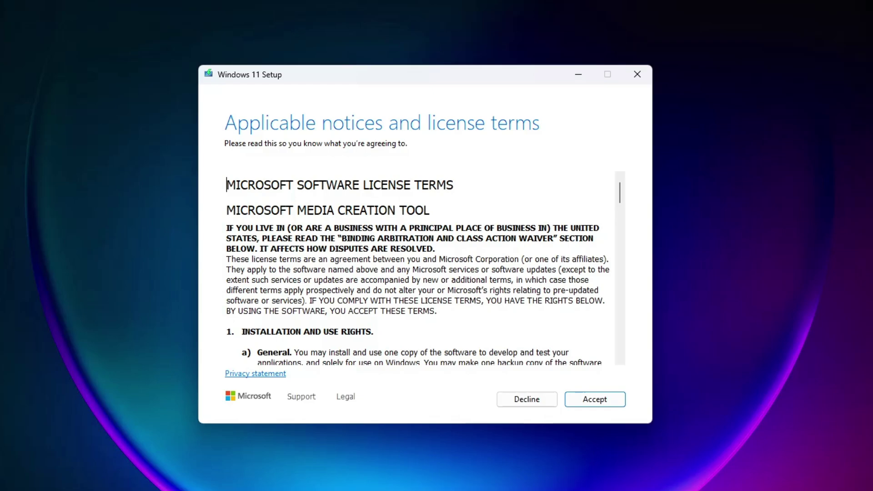
Accept the license, keep English (United States) Windows 11, and choose ISO file as the media
click(596, 403)
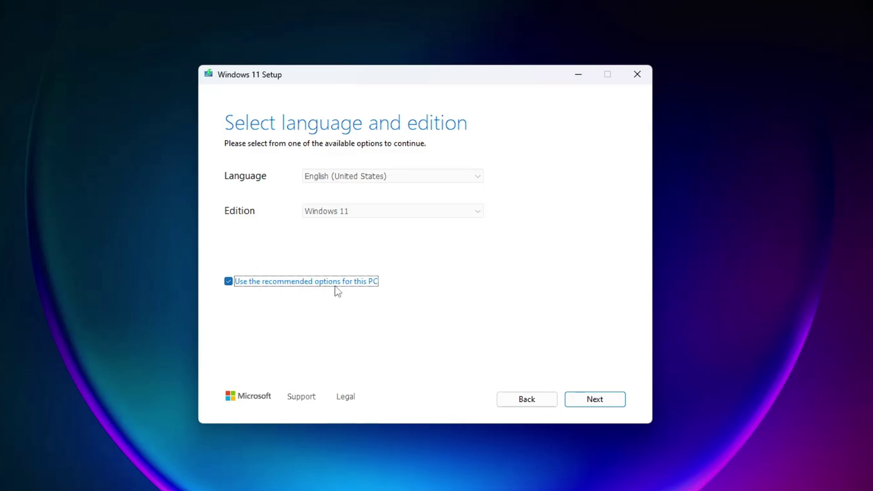
click(228, 282)
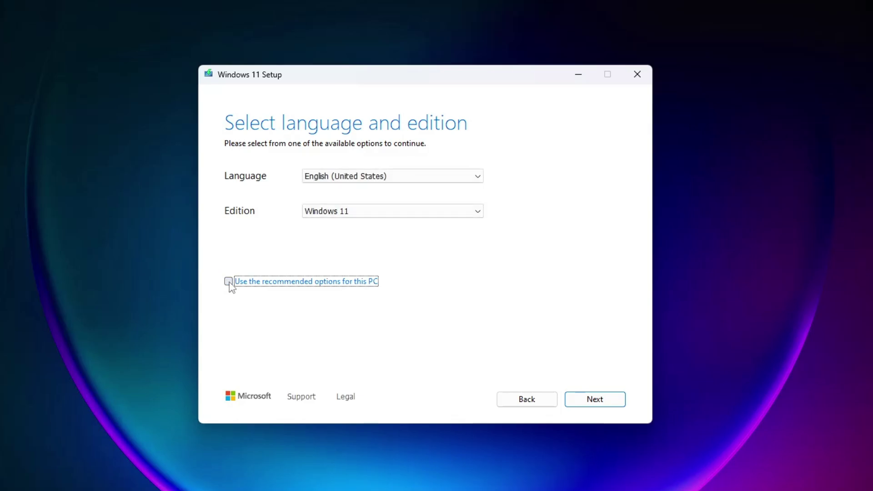
click(594, 400)
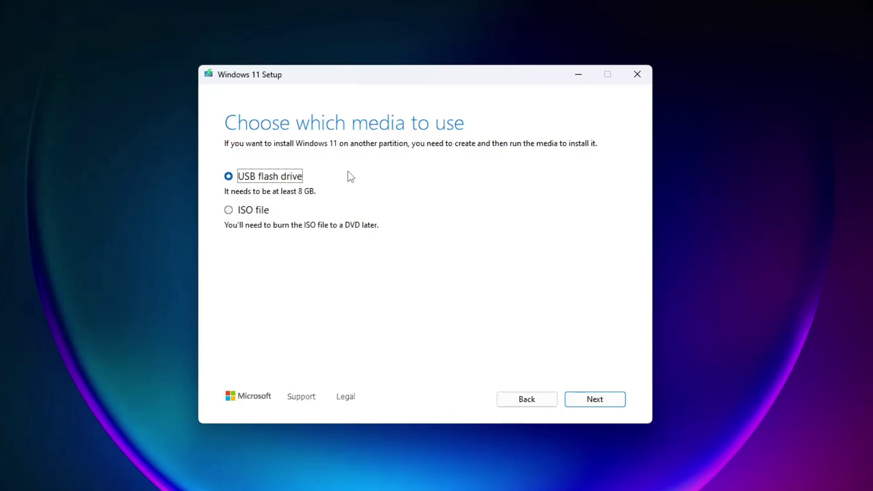
click(229, 211)
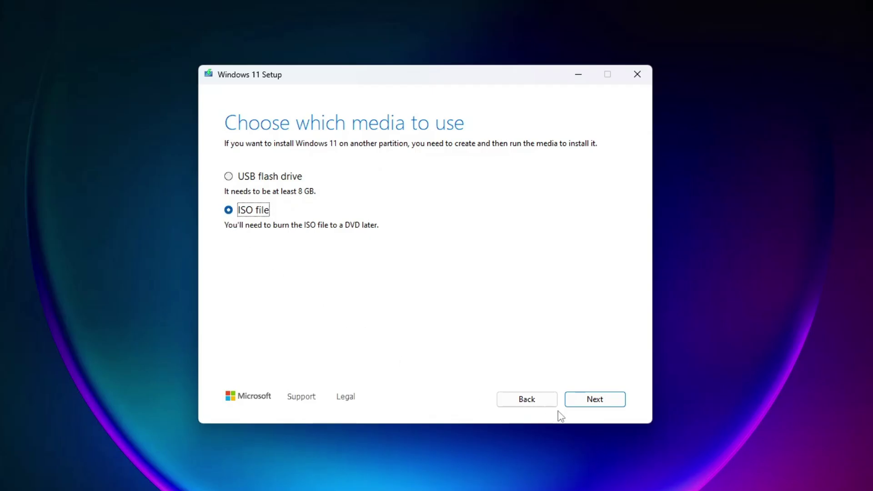
Save the ISO as 'Windows 11' in Downloads and let the tool build it
click(594, 402)
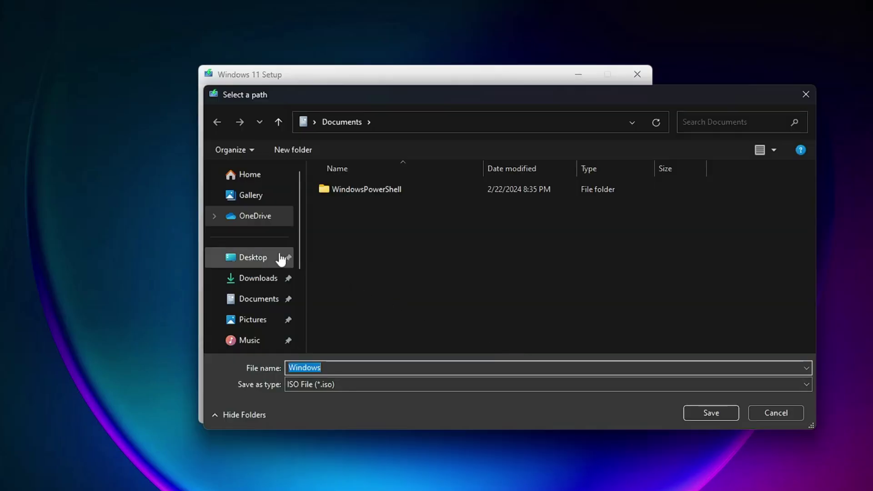
click(268, 282)
key(End)
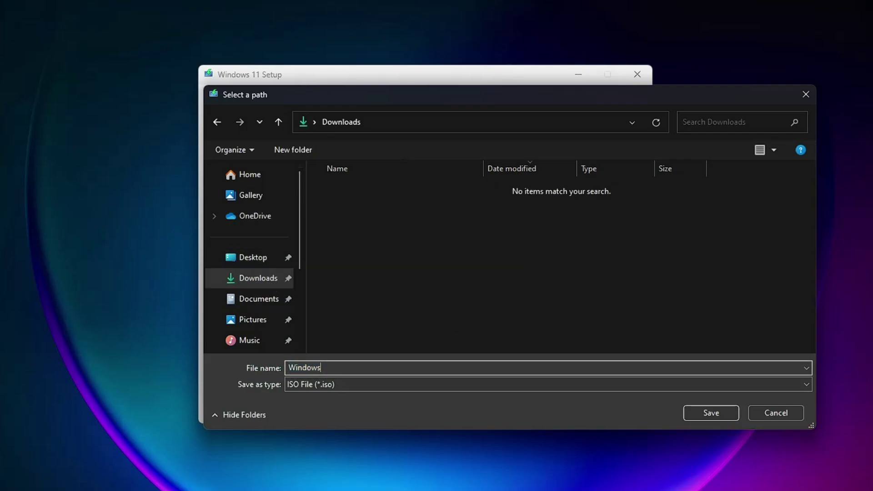
text(11)
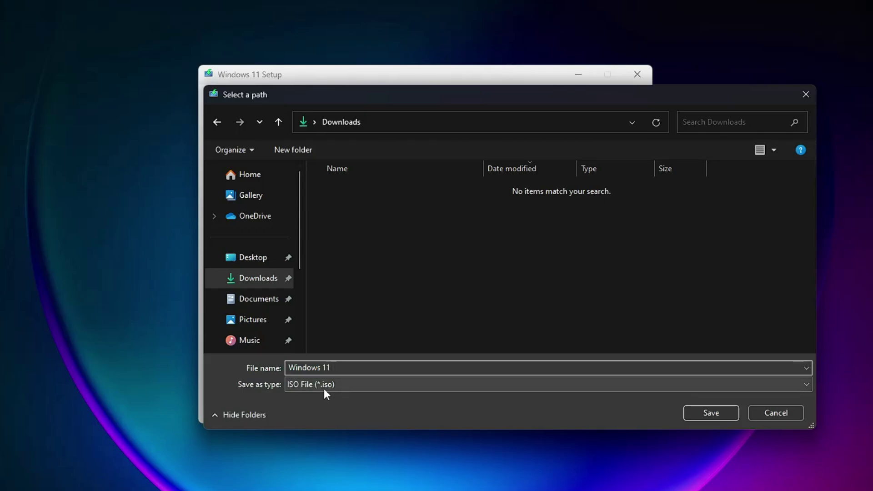
click(711, 415)
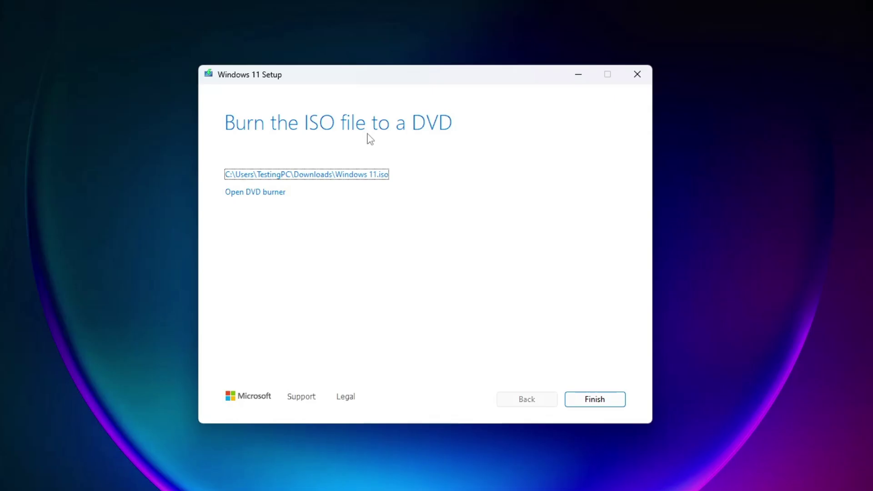
Finish the tool, then right-click the Windows 11 disc image in File Explorer's Downloads folder
click(583, 406)
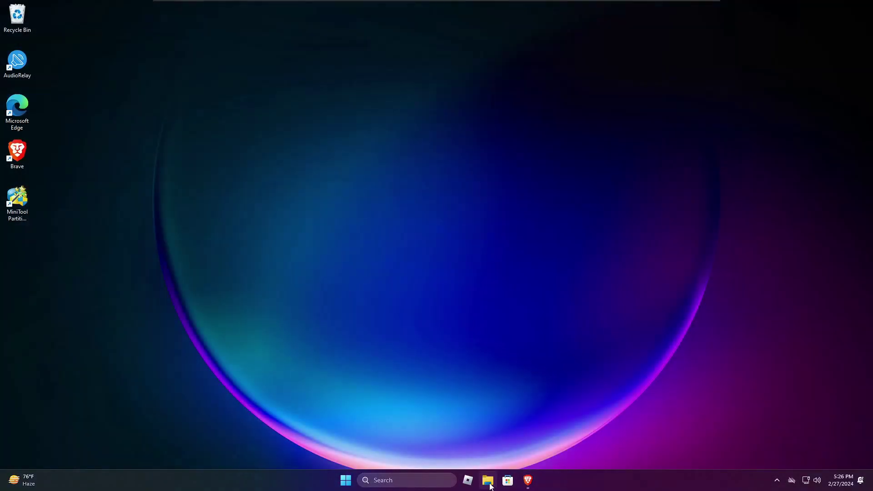
click(490, 485)
click(218, 220)
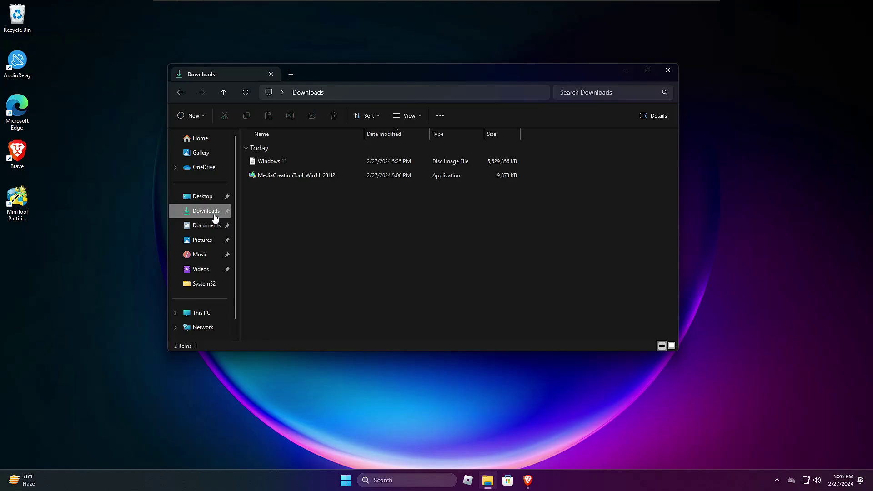
click(279, 163)
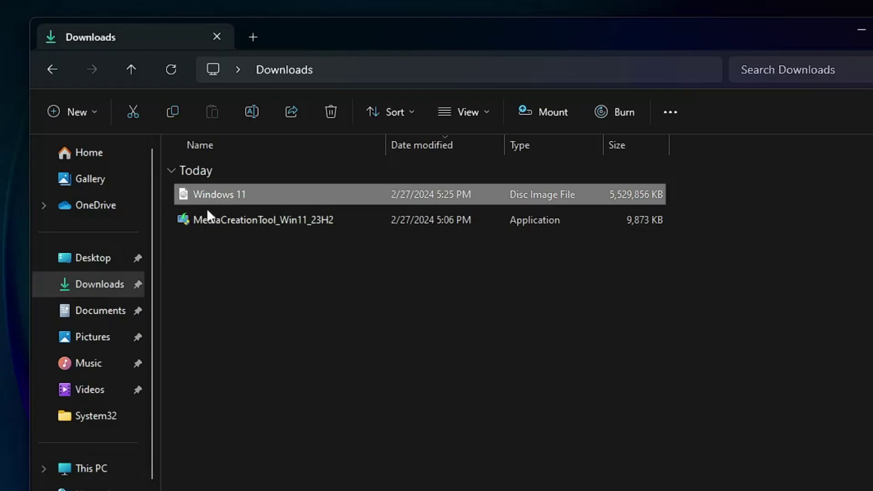
right_click(234, 194)
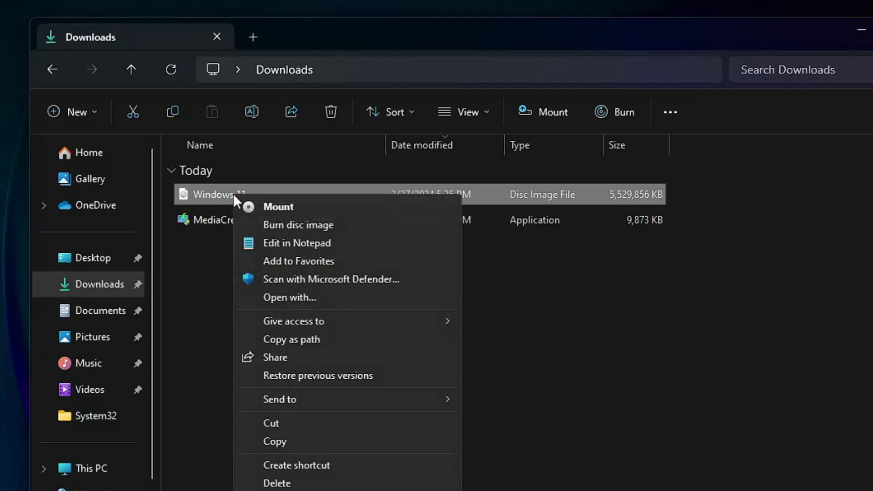
Mount the ISO as DVD Drive (F:) and run its setup with administrator approval
click(279, 206)
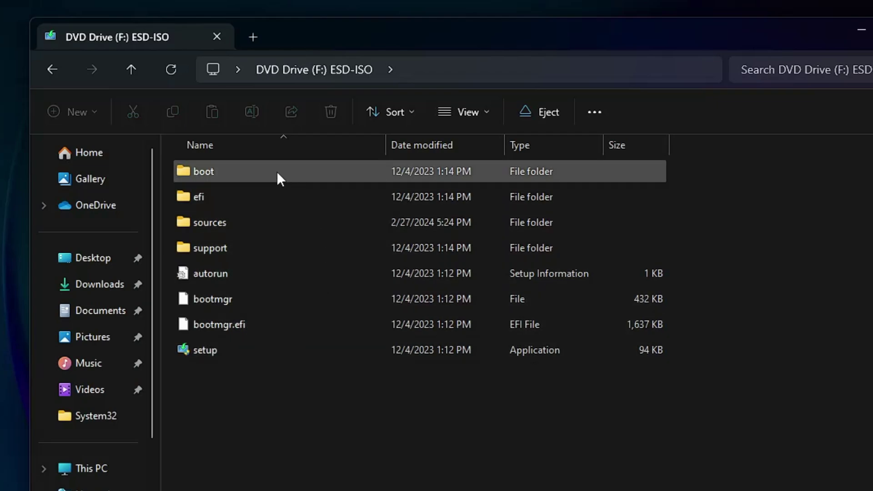
click(211, 346)
double_click(239, 351)
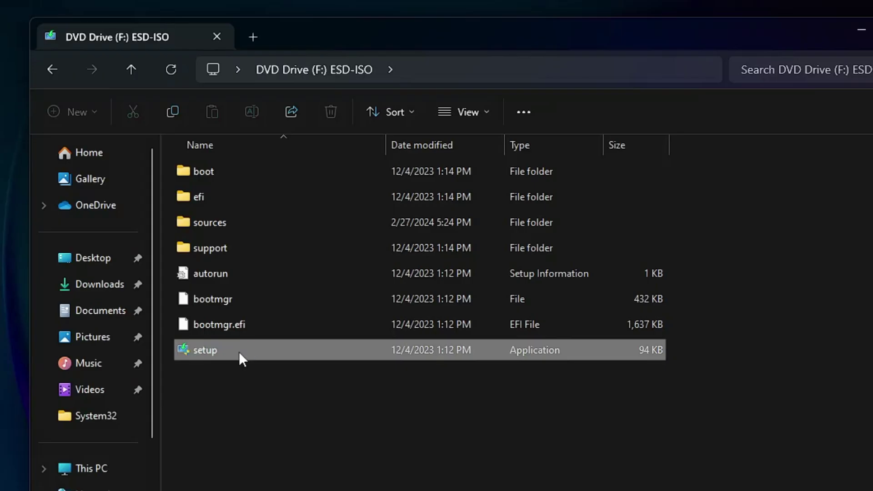
click(412, 477)
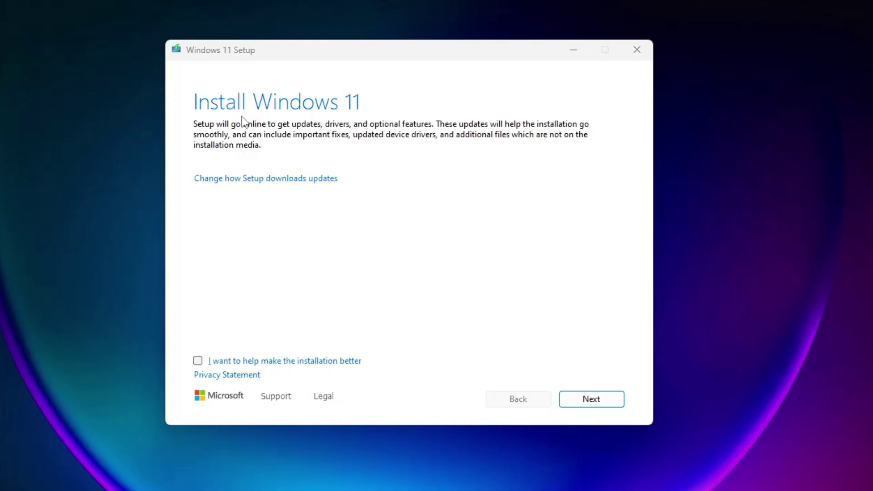
Move past the introduction page and accept the Windows 11 license terms
click(590, 411)
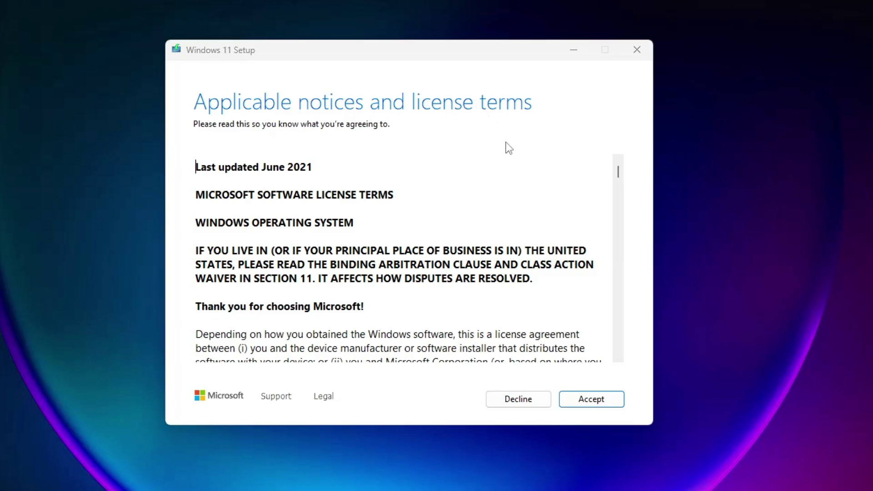
click(590, 399)
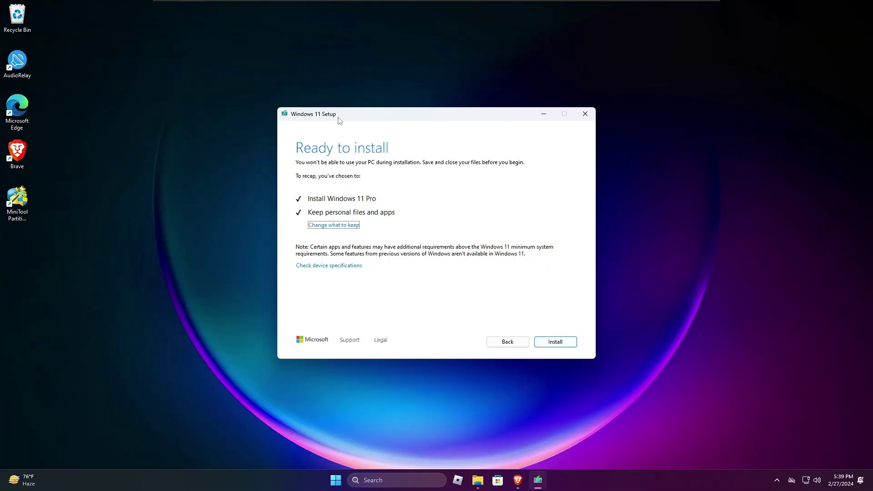
drag(276, 54, 204, 50)
drag(303, 111, 301, 111)
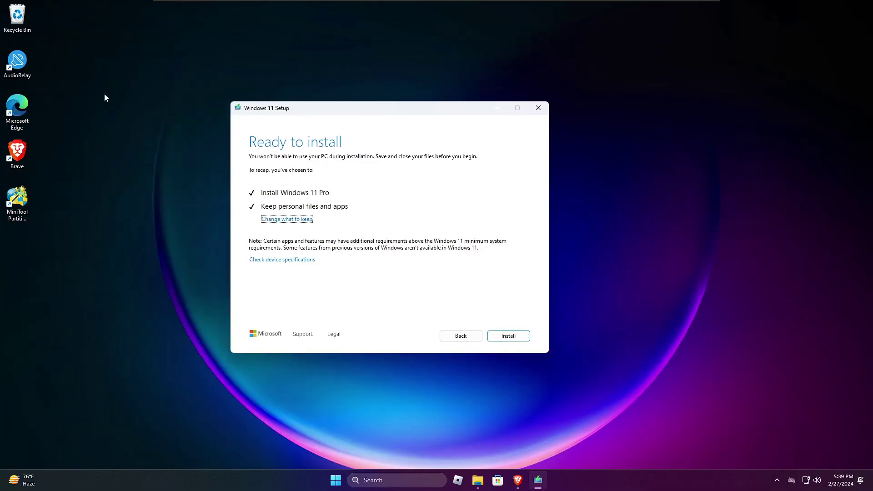
click(26, 207)
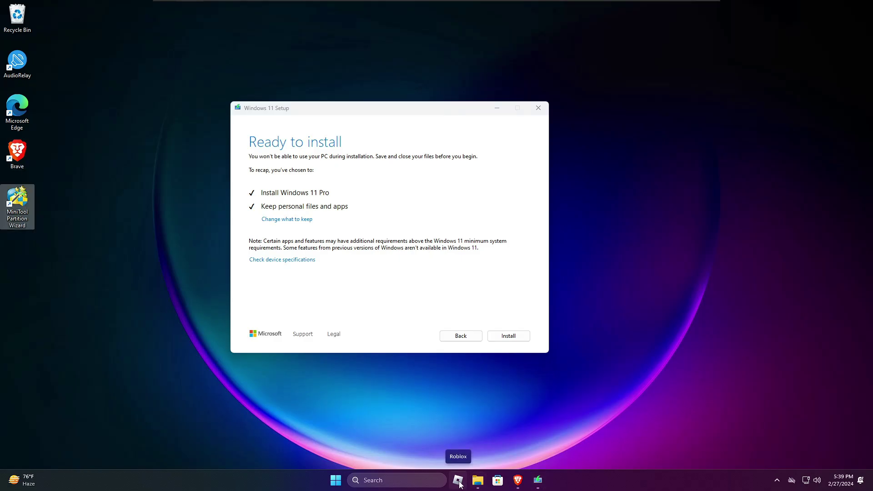
click(477, 480)
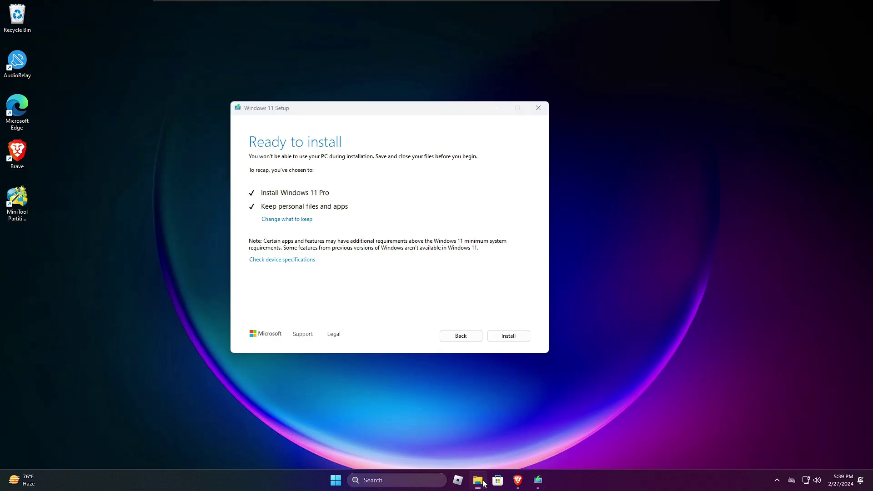
click(206, 211)
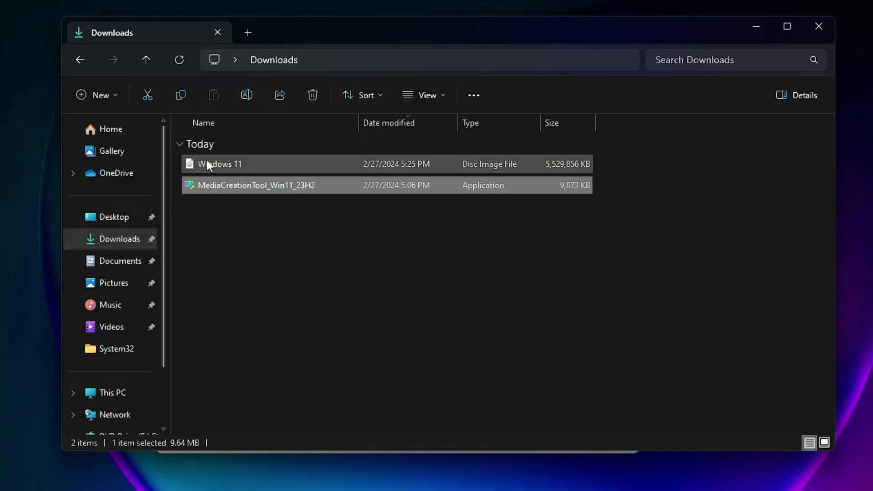
click(216, 163)
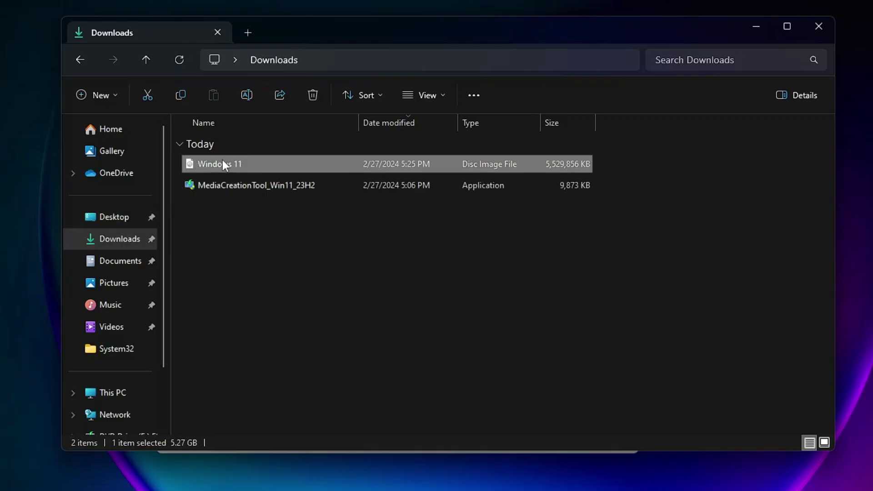
click(236, 187)
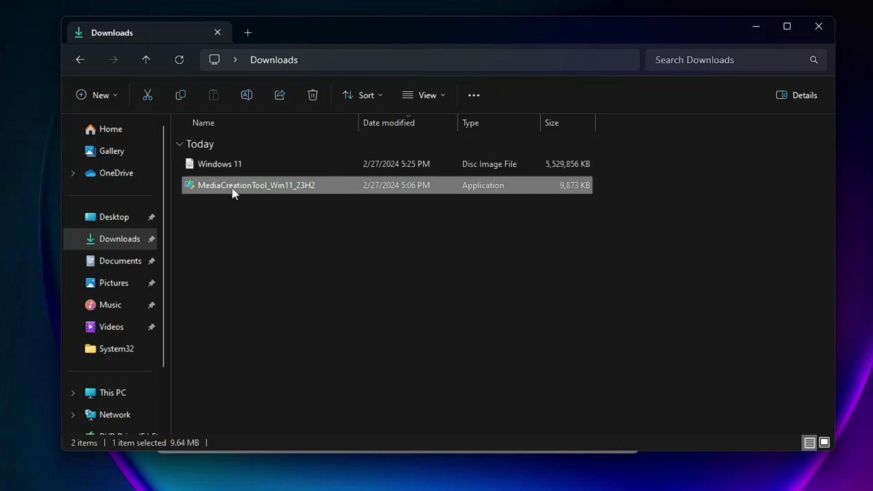
click(222, 169)
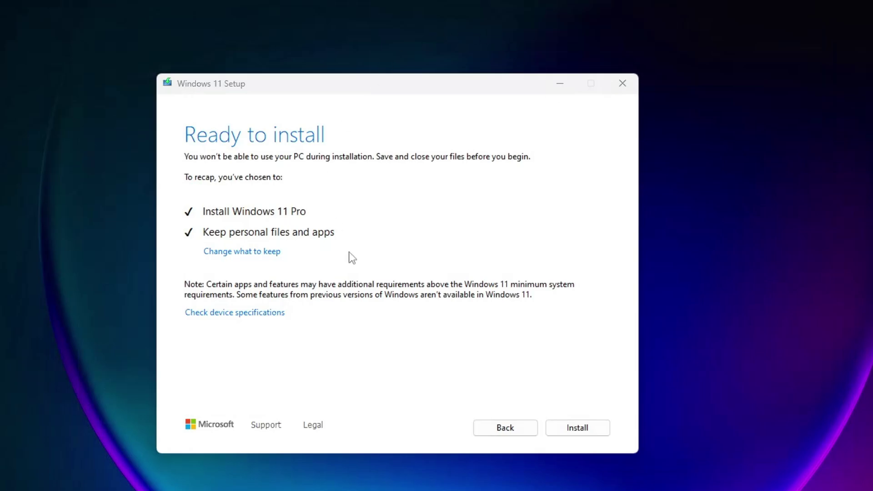
Start the Windows 11 Pro reinstall keeping personal files and apps
click(580, 430)
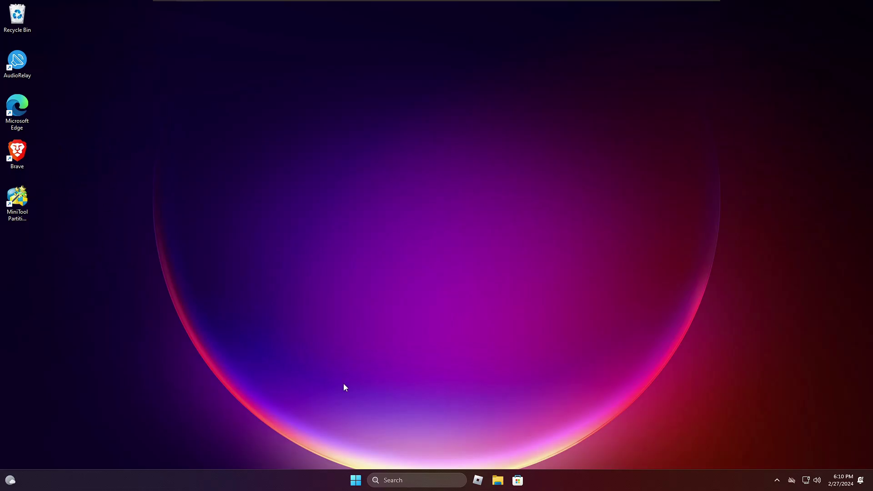
Open Downloads in File Explorer to confirm the Windows 11 ISO and MediaCreationTool_Win11_23H2 remain
click(498, 485)
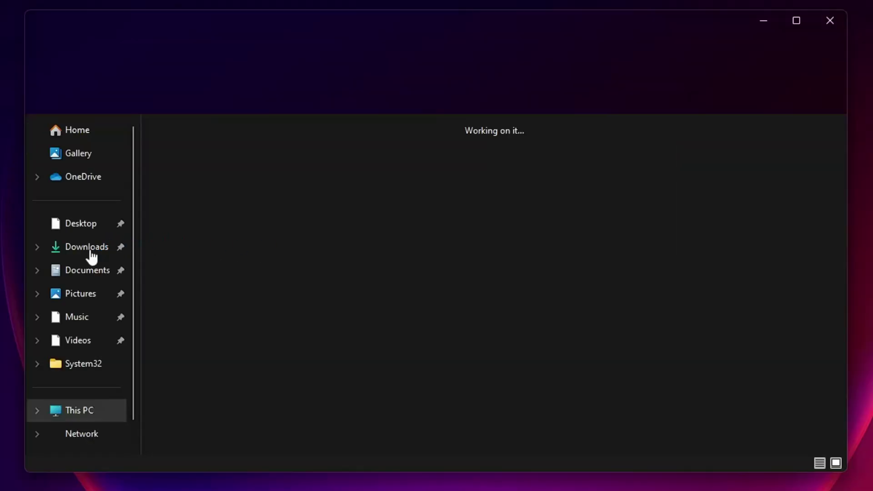
click(92, 252)
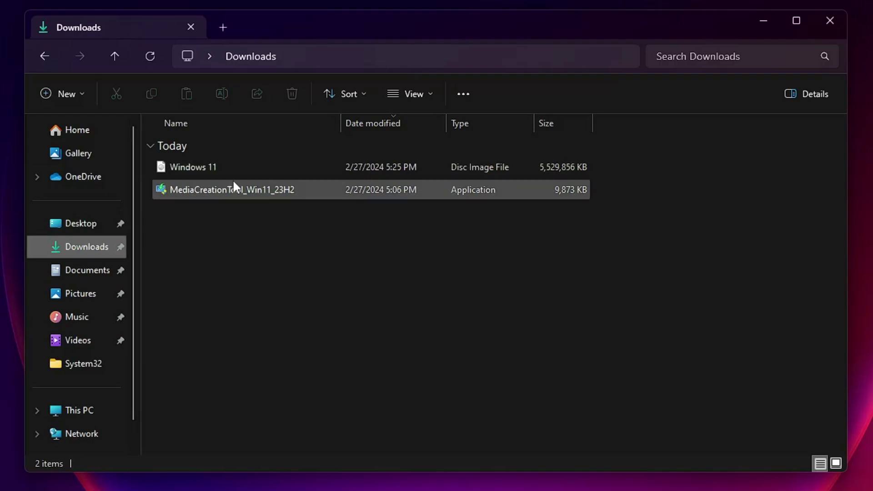
mouse_move(234, 183)
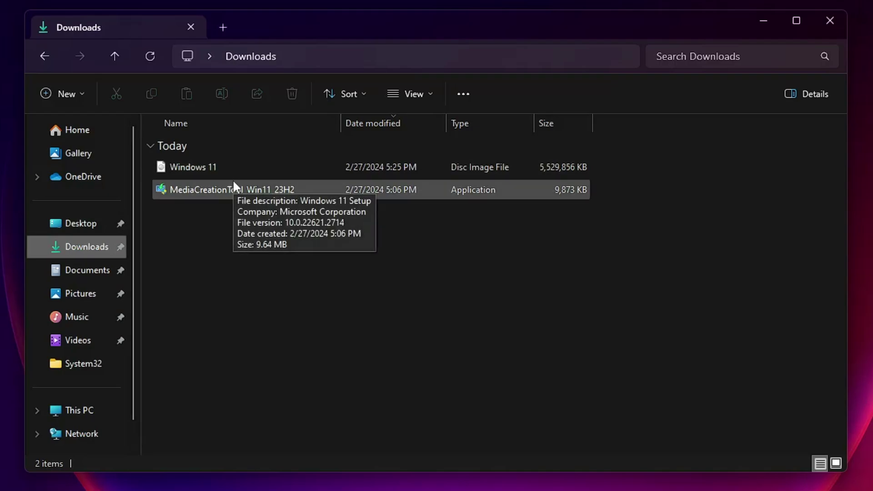